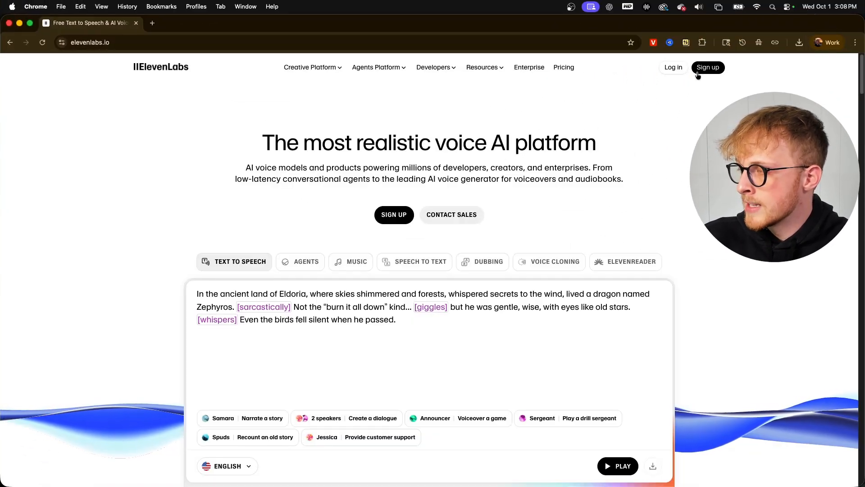
- Open the ElevenLabs account sign-up page and get into the creative platform
left_click(708, 67)
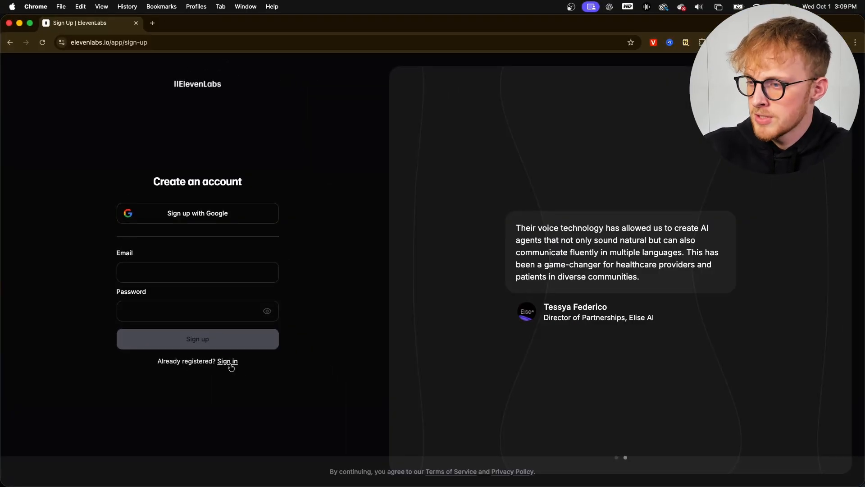
left_click(423, 416)
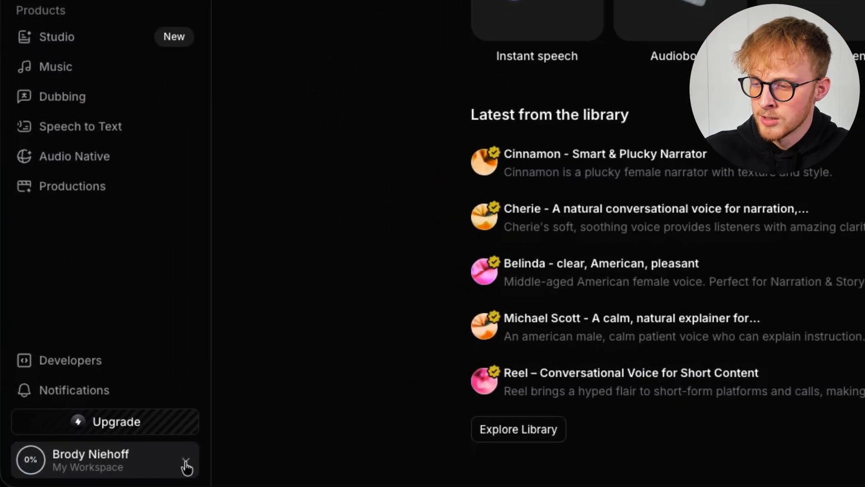
- Open the subscription page of the workspace account
left_click(185, 464)
mouse_move(273, 231)
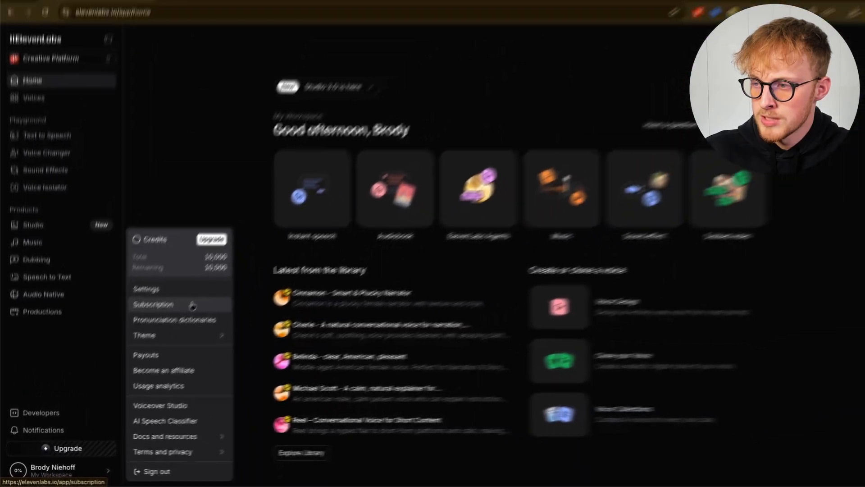
left_click(193, 306)
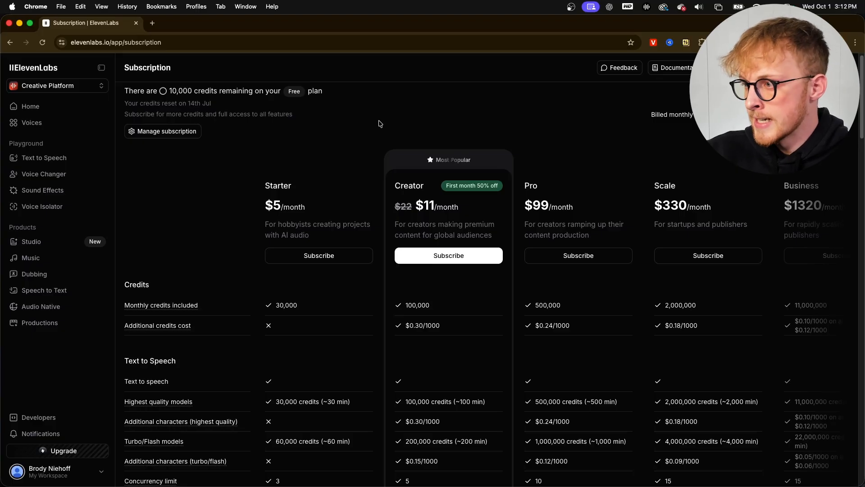
- Compare the subscription plans' prices, monthly credits and professional voice cloning allowances, focusing on the Creator plan
scroll(448, 131, "up", 1)
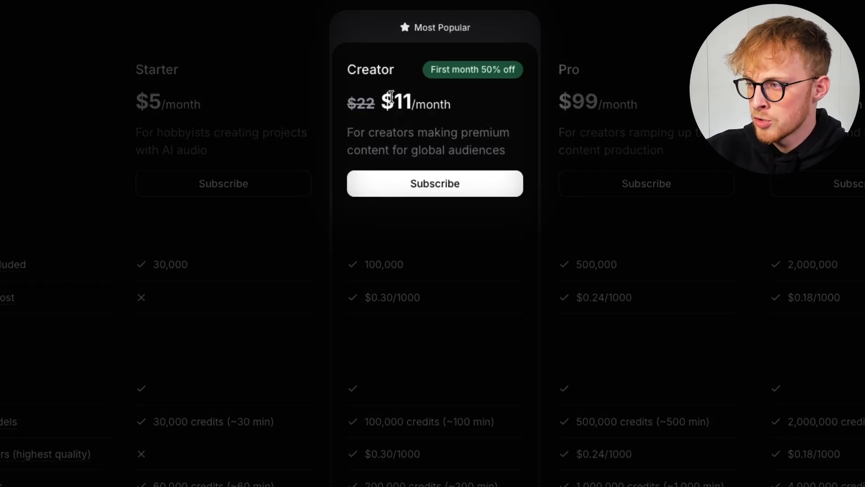
scroll(433, 112, "down", 5)
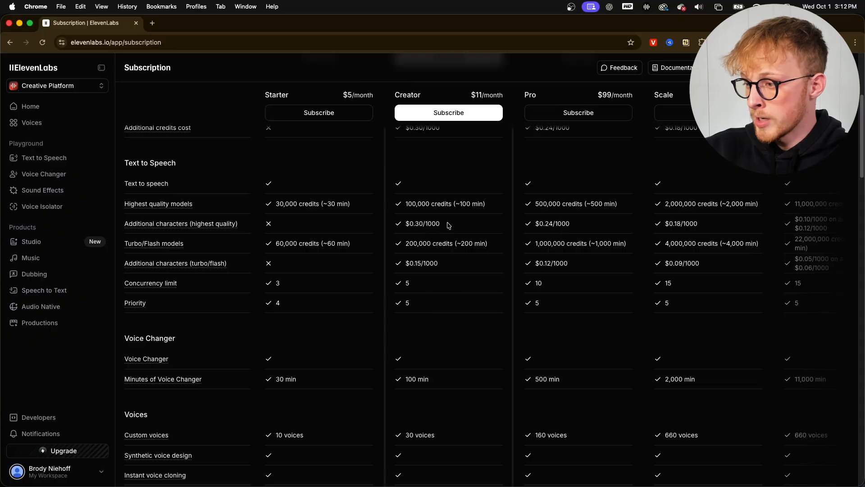
scroll(448, 226, "down", 5)
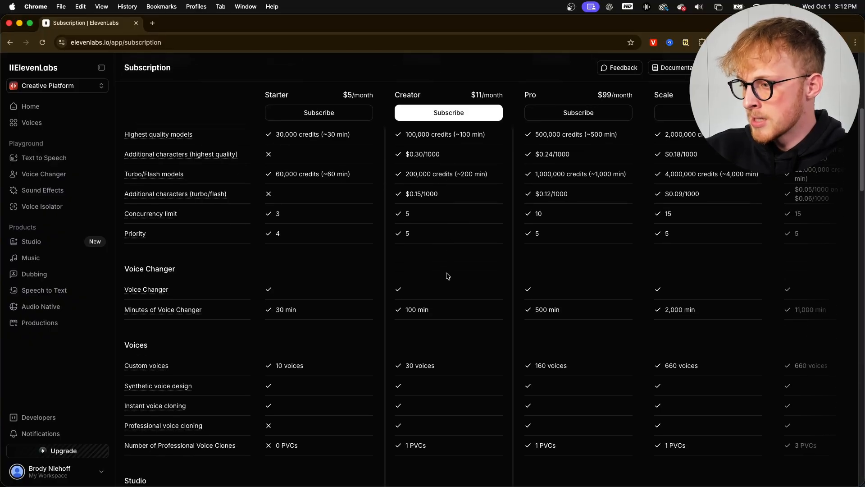
scroll(447, 275, "down", 1)
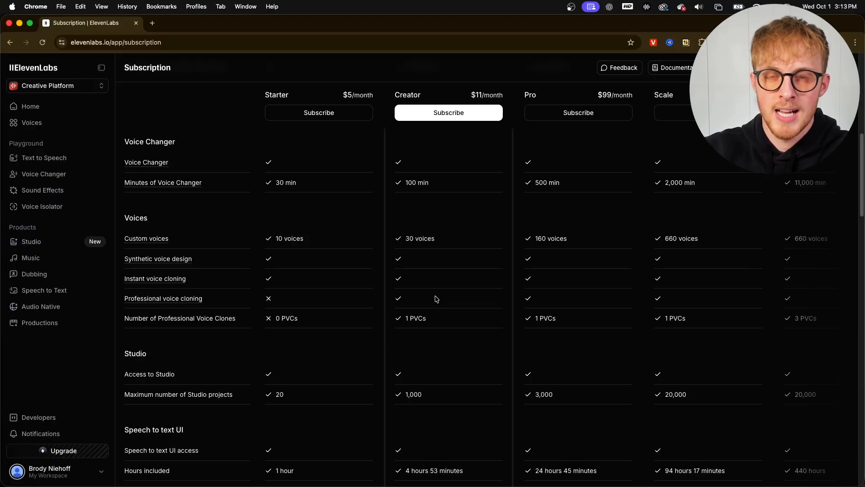
scroll(437, 298, "up", 10)
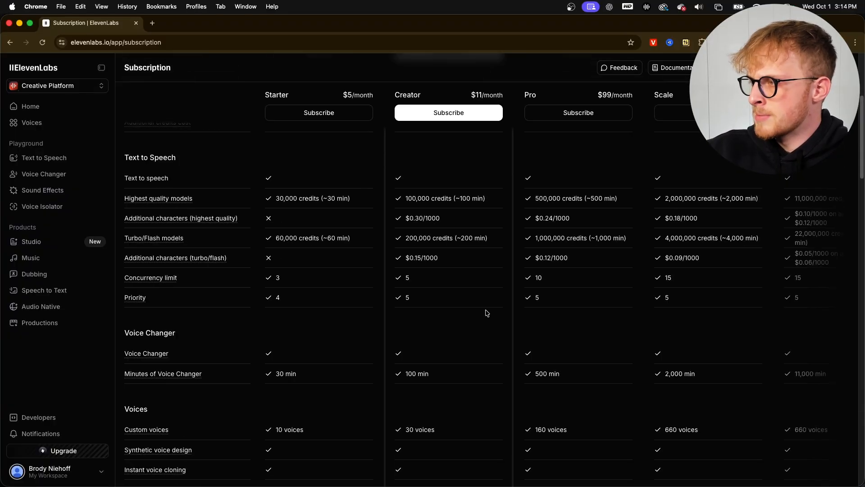
scroll(487, 312, "up", 2)
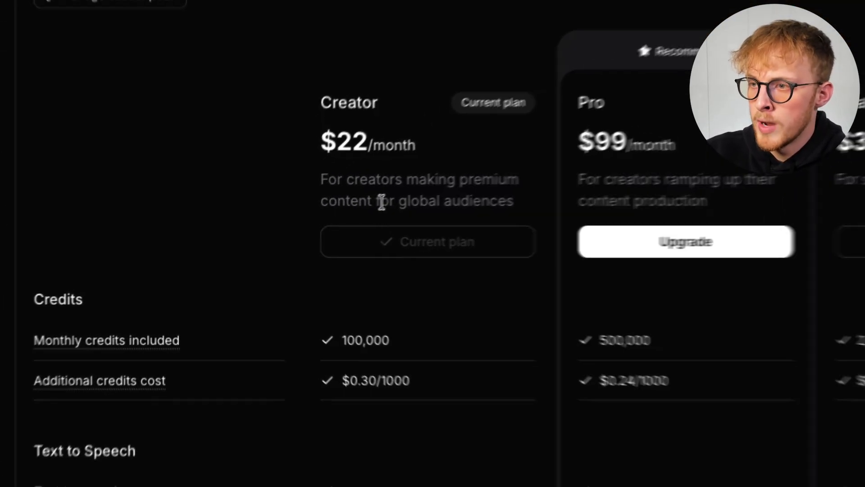
- Start a new Professional Voice Clone from the My Voices collection, passing the introduction and recording tips
left_click(55, 124)
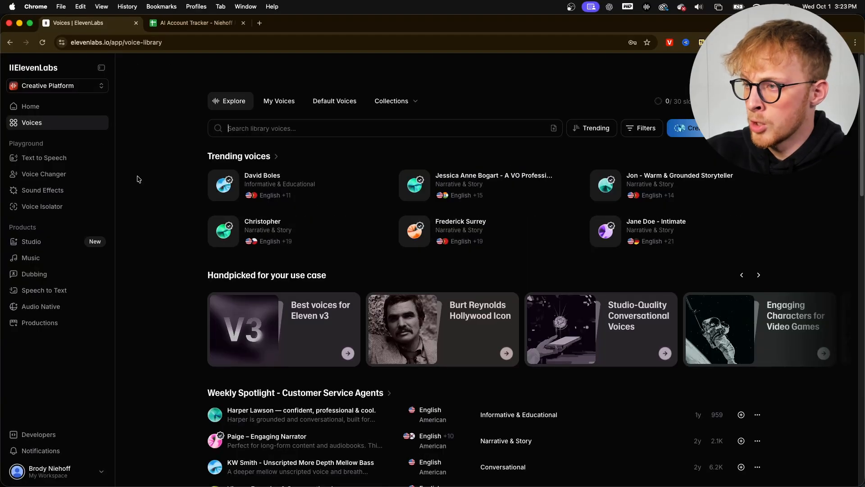
left_click(277, 103)
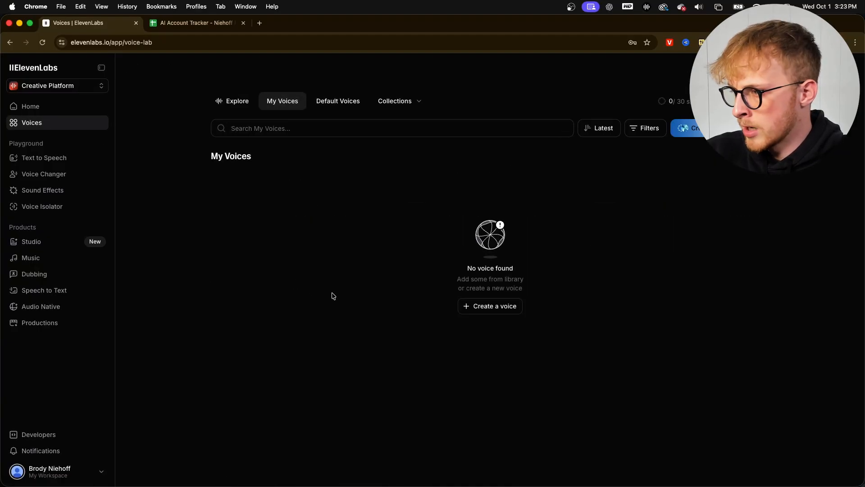
left_click(506, 306)
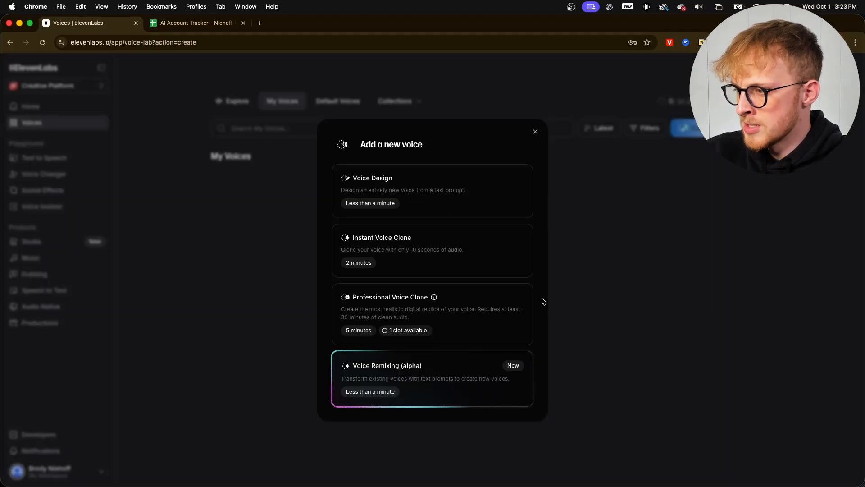
left_click(499, 303)
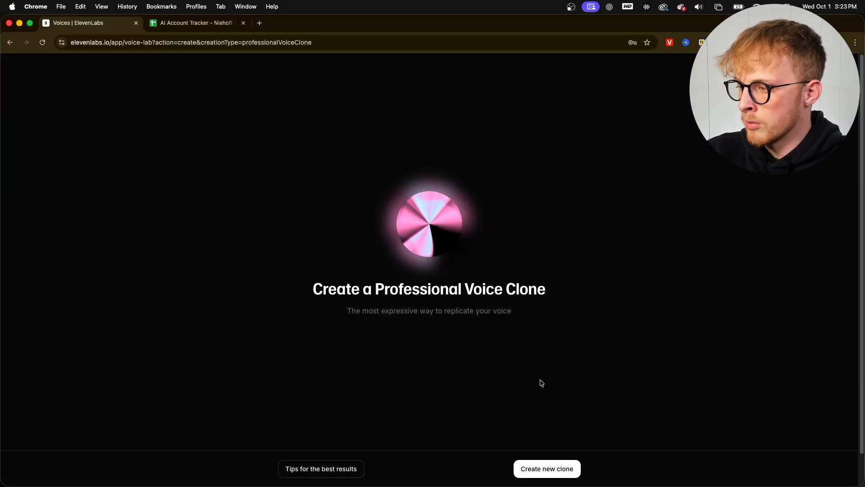
left_click(550, 470)
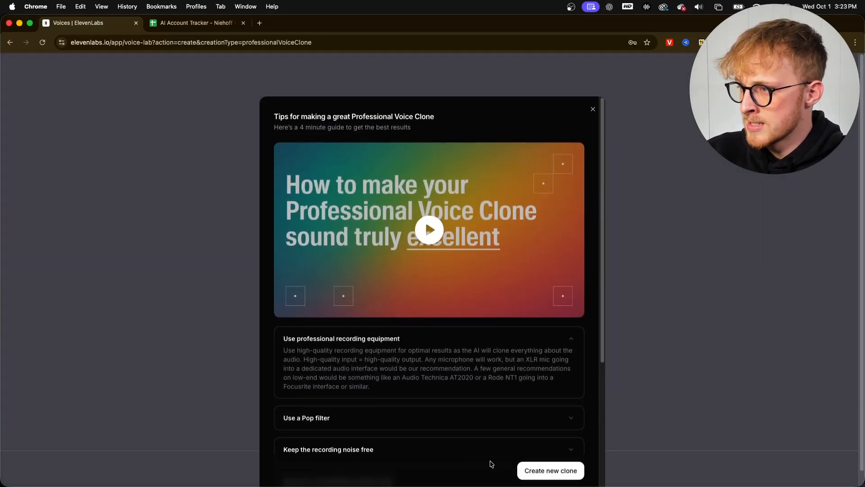
left_click(532, 472)
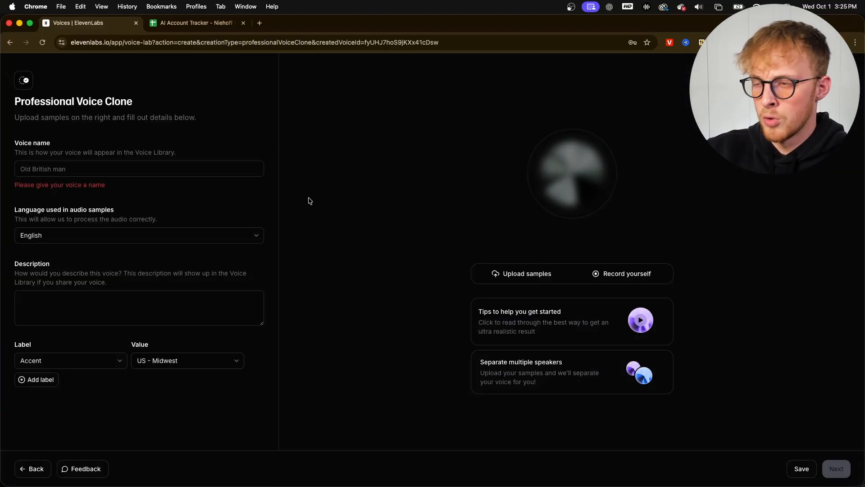
- Enter the speaker's first name as the voice name of the professional clone
left_click(100, 168)
type("Brody")
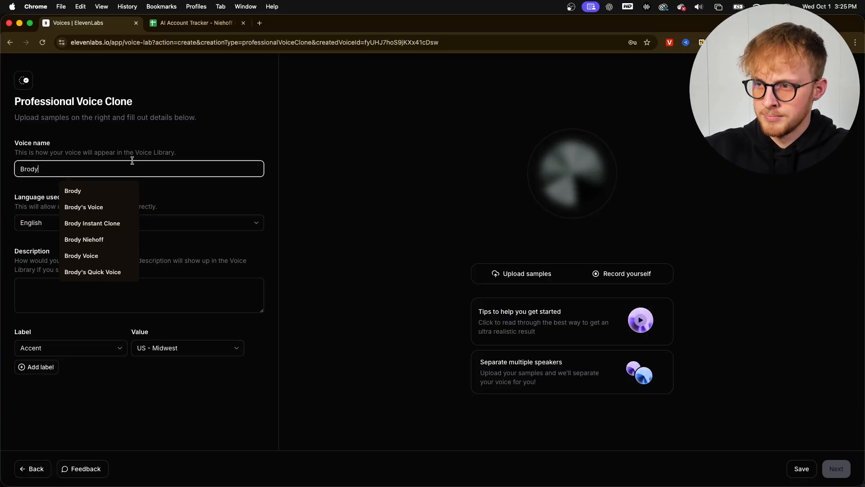
left_click(213, 115)
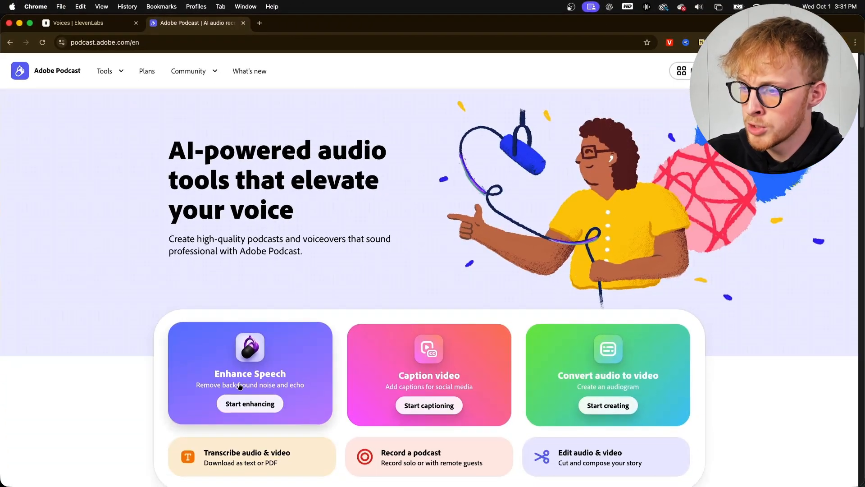
- In Adobe Podcast, open Enhance Speech, set the recording's background level to 0% and fine-tune its speech level
left_click(249, 382)
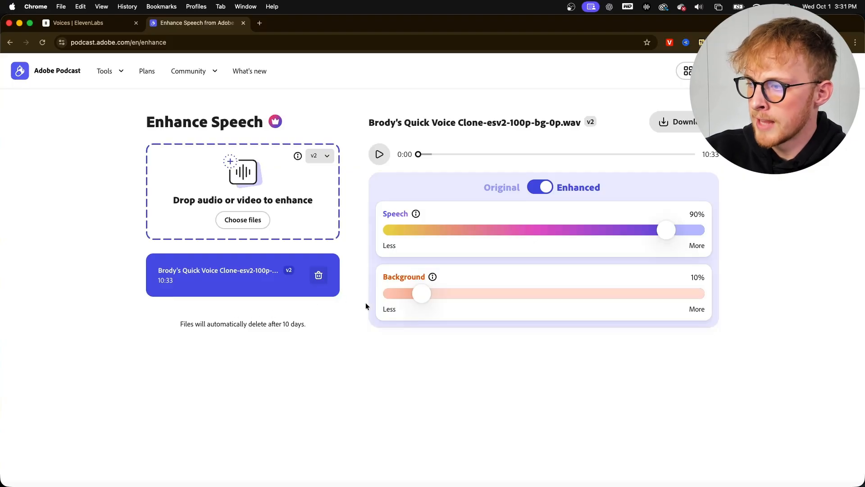
left_click_drag(422, 299, 364, 307)
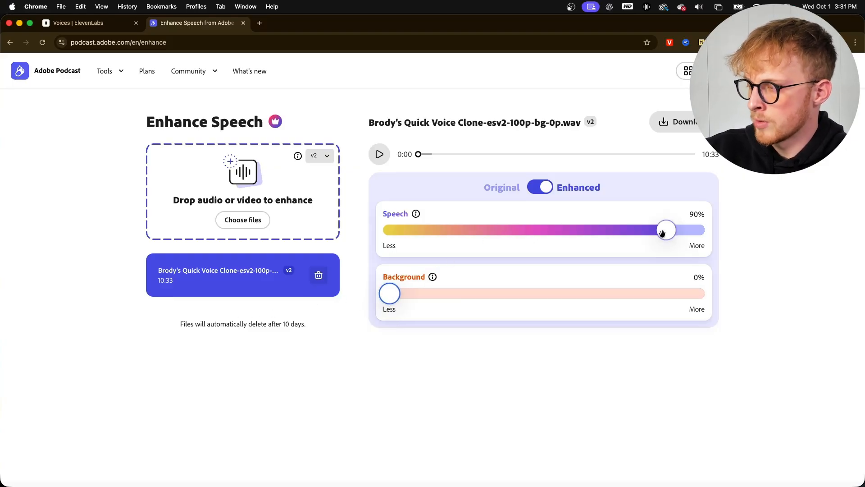
left_click_drag(667, 230, 676, 229)
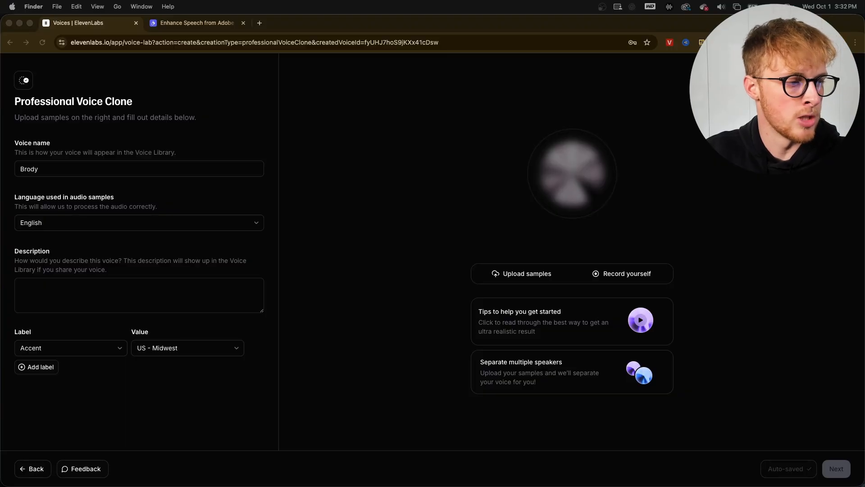
- Back in ElevenLabs, upload the 15-minute WAV voice sample, continue despite the 30-minute recommendation and finish submitting the clone
left_click_drag(506, 223, 594, 278)
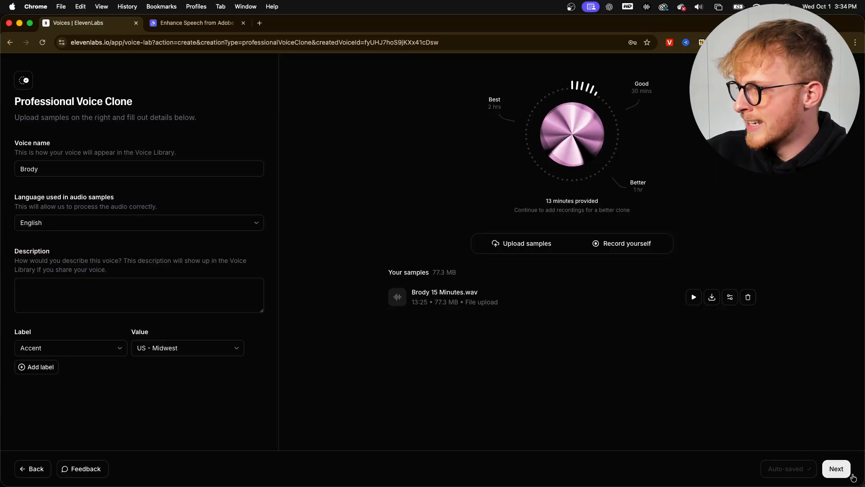
left_click(835, 469)
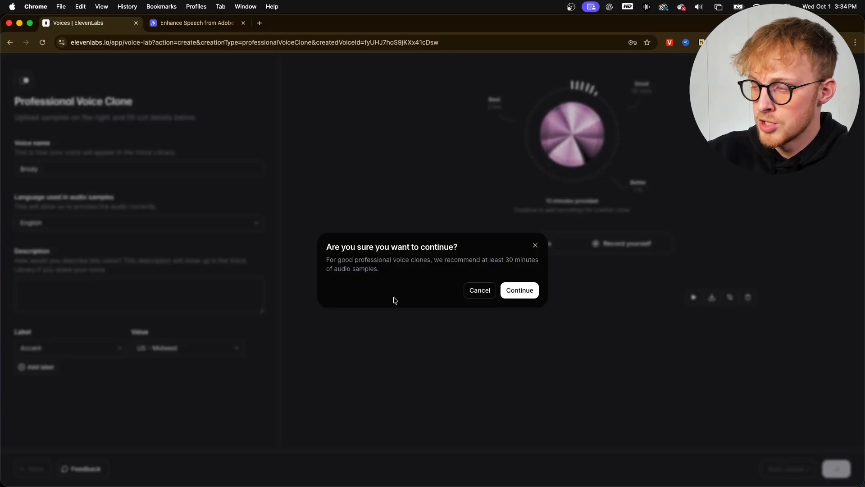
left_click(520, 291)
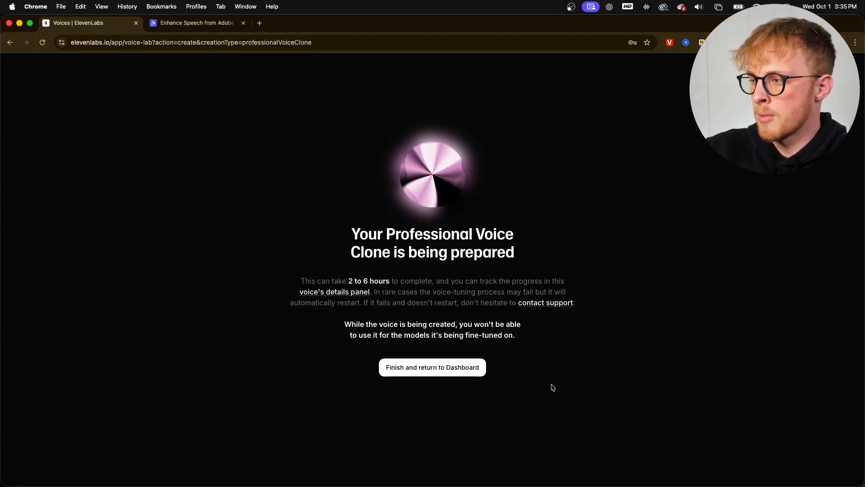
left_click(469, 373)
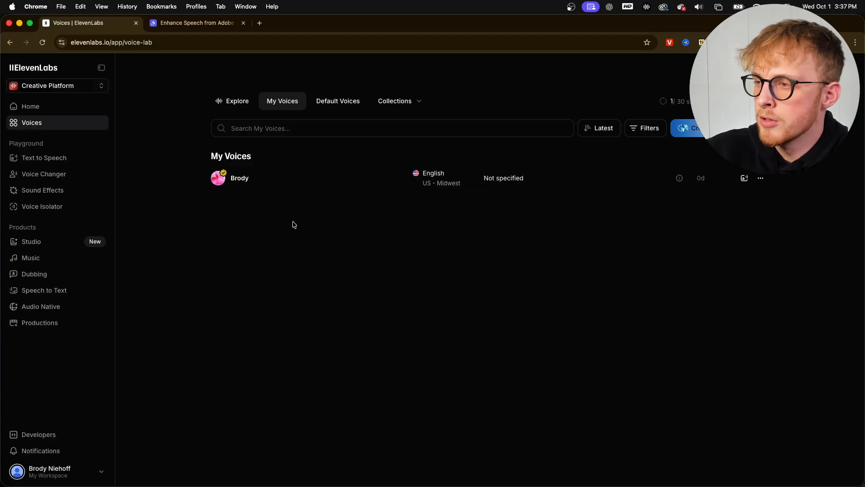
- Check the fine-tuned models of the cloned voice in My Voices and open its default voice preview
mouse_move(238, 178)
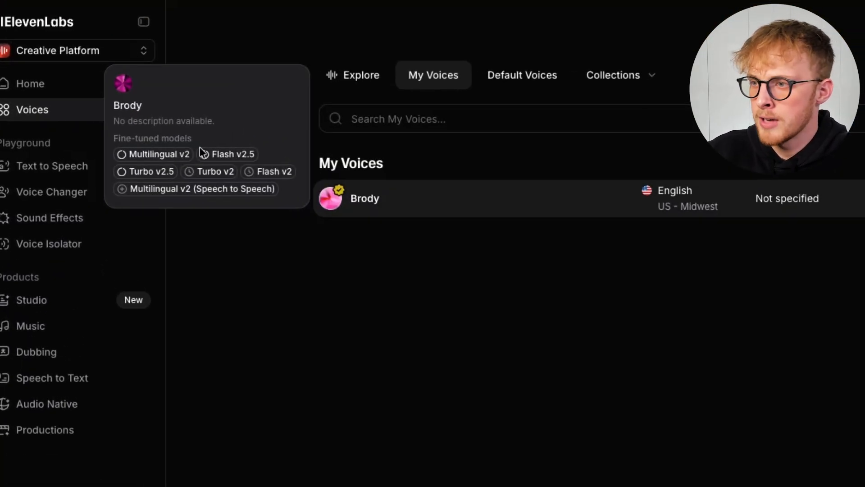
mouse_move(223, 152)
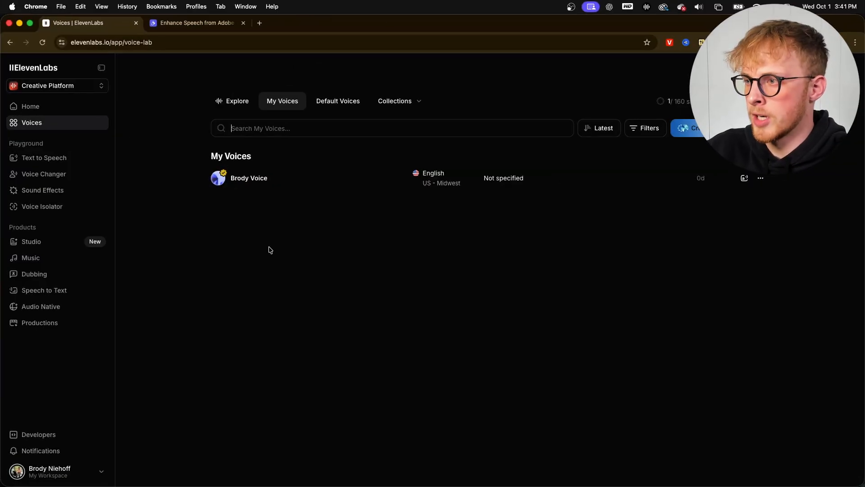
left_click(290, 180)
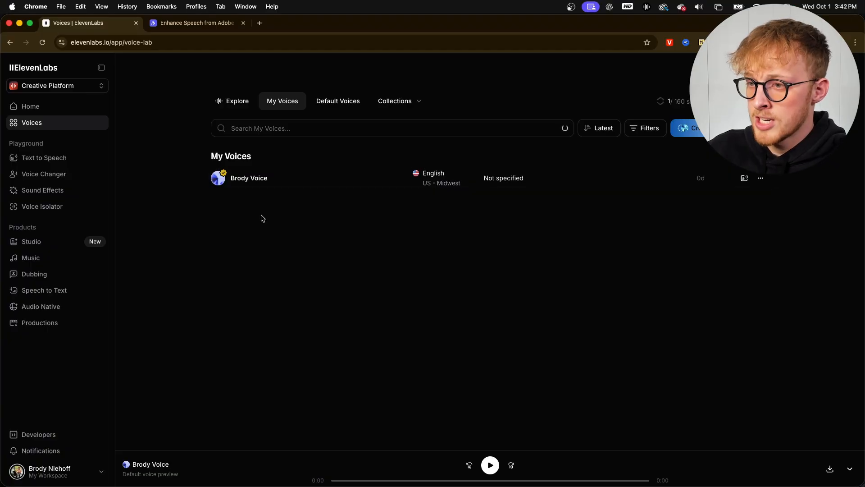
- Open Text to Speech and enter the script beginning "Imagine never recording your voice again. With ElevenLabs, you can clone your voice"
left_click(55, 160)
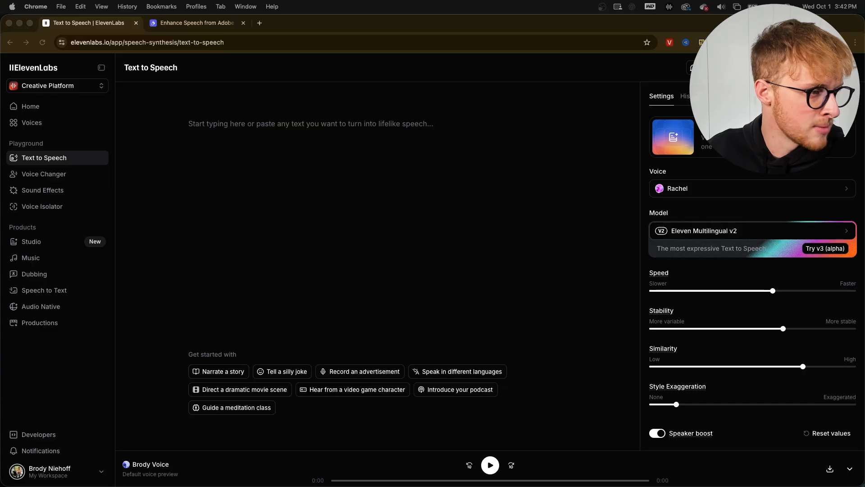
left_click(264, 119)
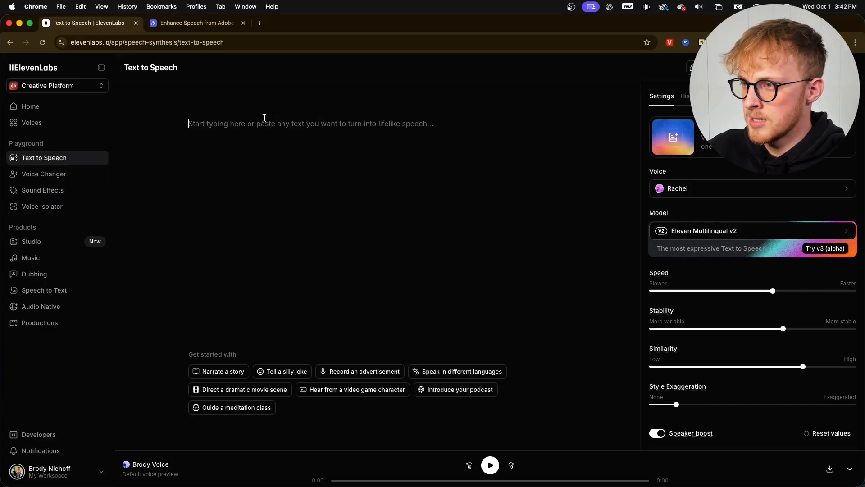
type("Imagine never recording your voice again. With ElevenLabs, you can clone your voice in just 15 minutes of audio. Once trained, you’ll have a studio-quality version of yourself that can read scripts, narrate videos, or even speak in other languages. It’s fast, it’s realistic, and it’s changing the future of content.")
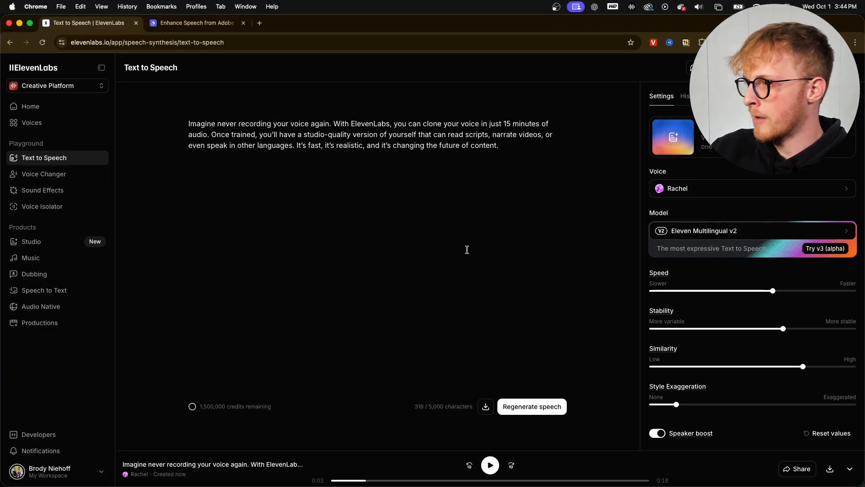
- Switch the speech voice from Rachel to the cloned voice and check its similarity and speed settings
left_click(793, 188)
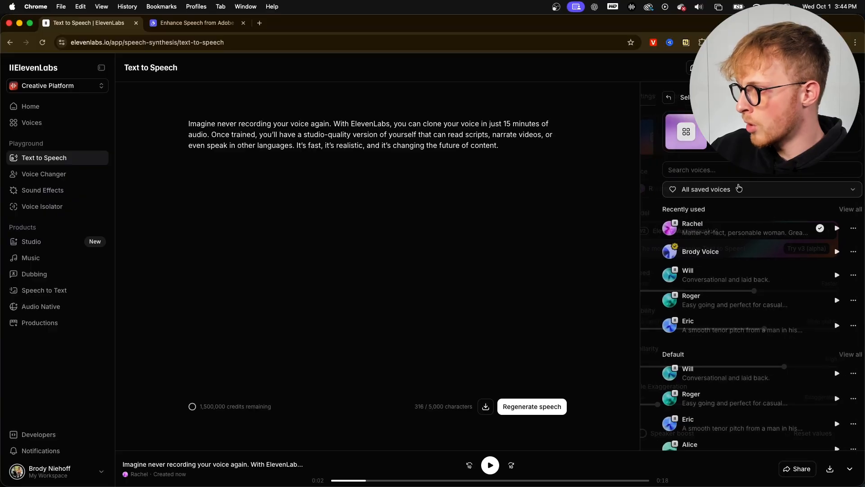
left_click(712, 251)
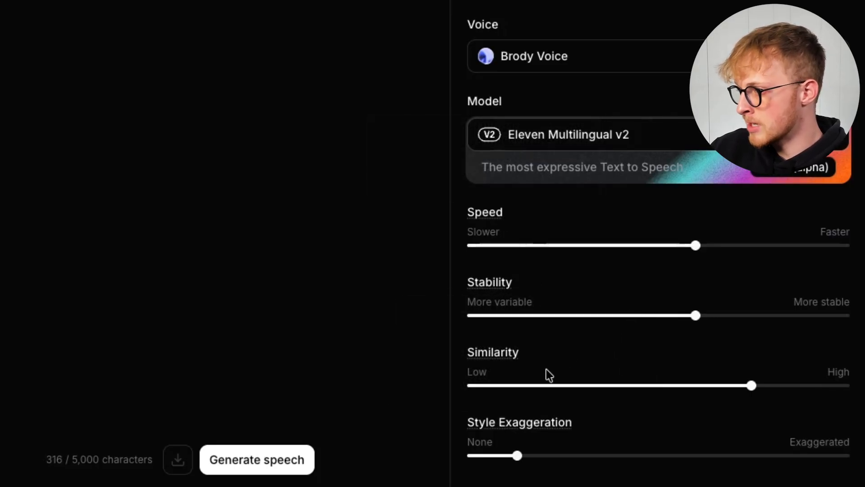
mouse_move(757, 395)
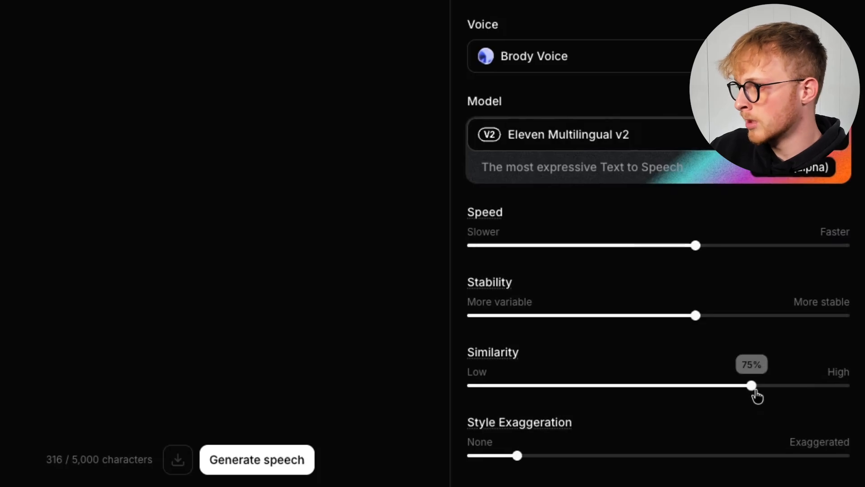
mouse_move(701, 253)
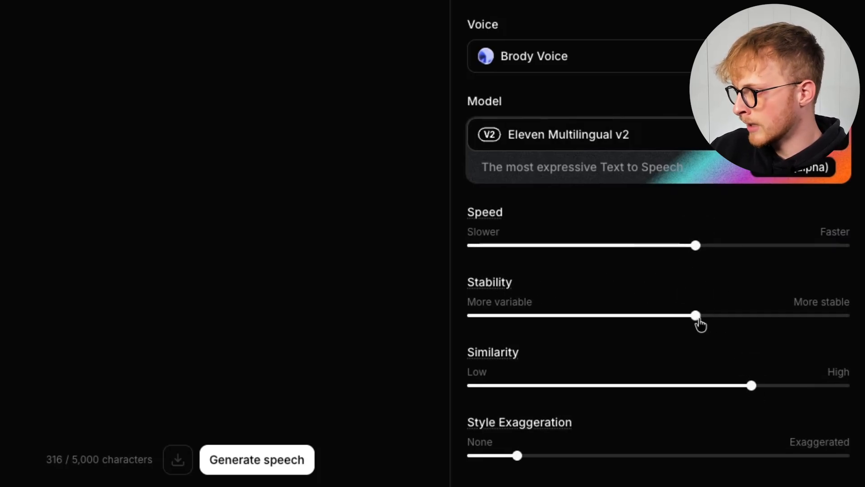
- Set the cloned voice's Stability to 70% and generate speech from the script
mouse_move(697, 322)
left_click_drag(697, 322, 738, 322)
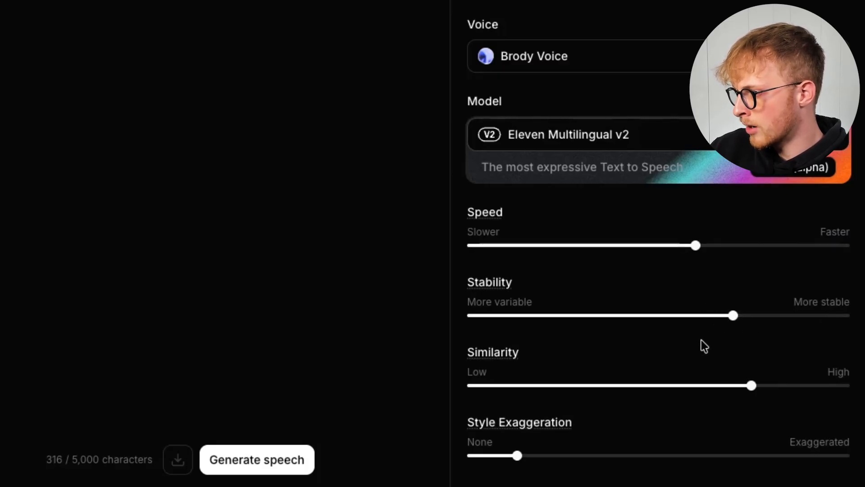
mouse_move(519, 456)
left_mouse_down()
mouse_move(508, 459)
mouse_move(534, 458)
mouse_move(517, 458)
left_mouse_up()
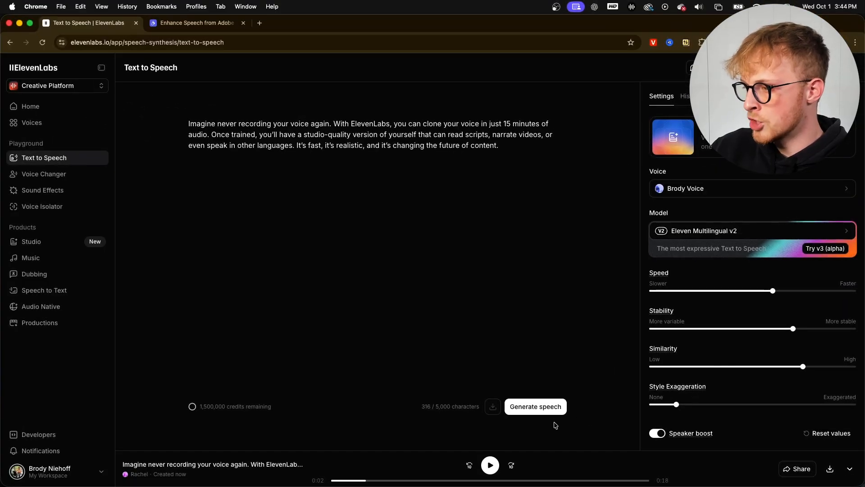
left_click(538, 413)
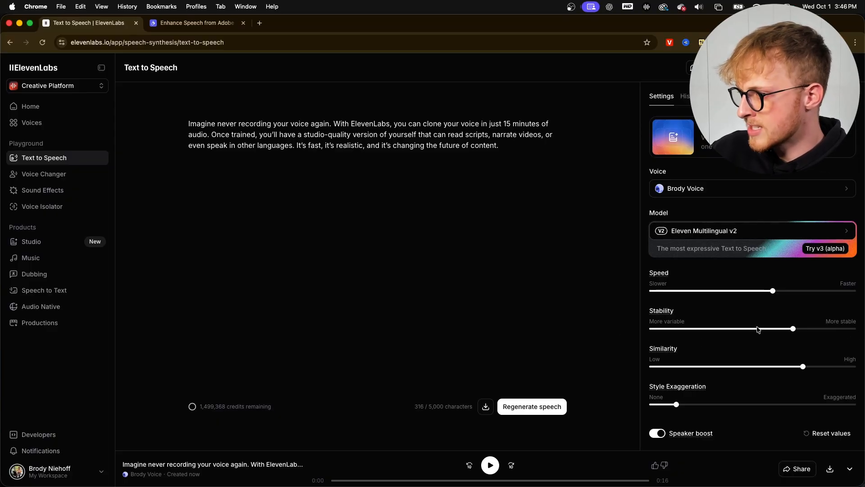
mouse_move(793, 329)
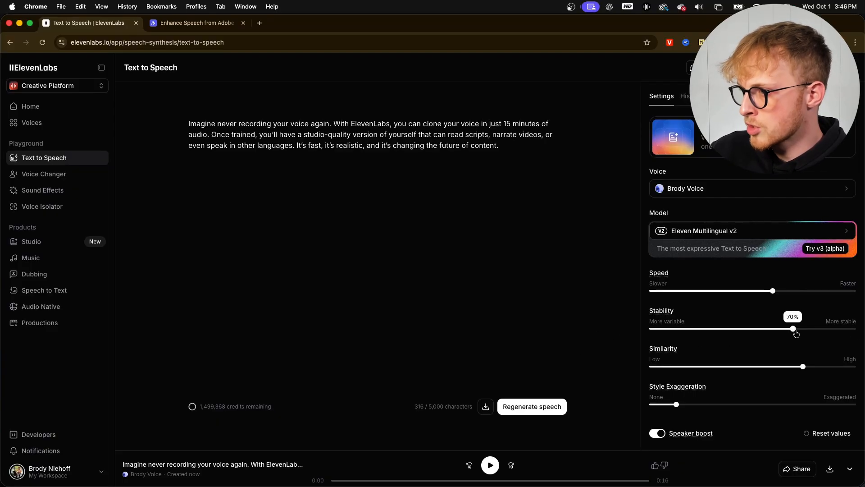
- Try out the spellings "AI" and "Ay" at the end of the script and remove them again
left_click(512, 159)
type("AI")
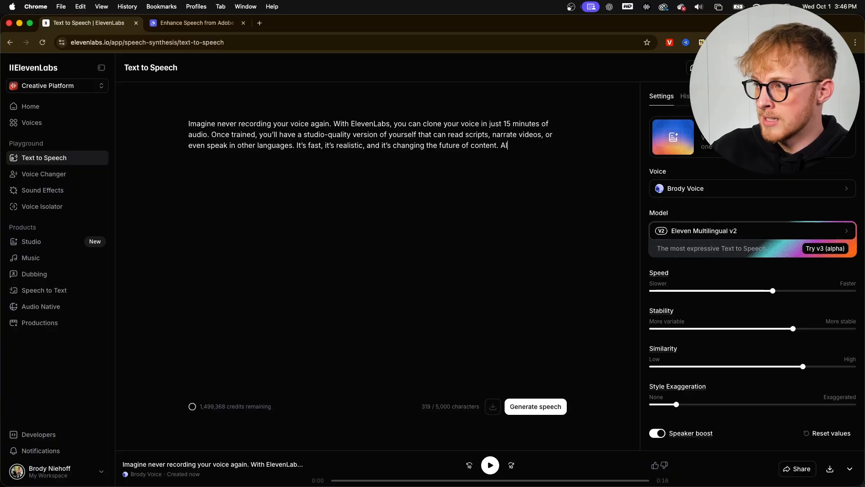
key("BackSpace")
key("BackSpace")
key("BackSpace")
type("a")
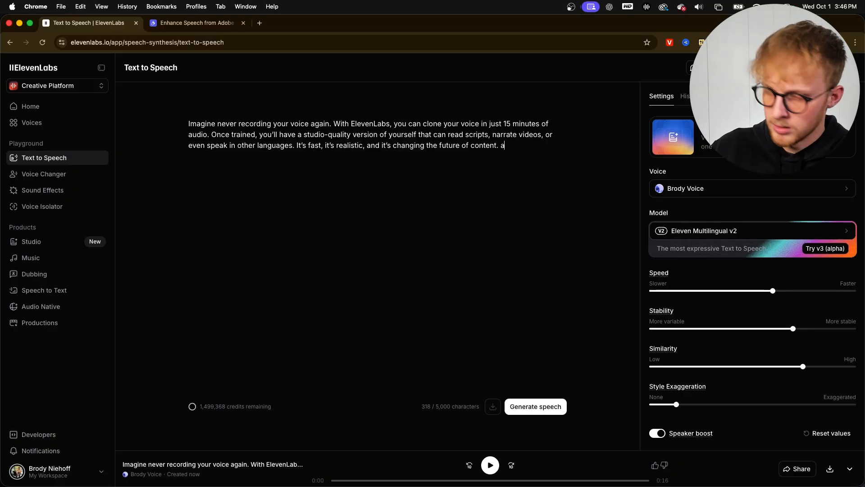
type("gai")
key("BackSpace")
key("BackSpace")
key("BackSpace")
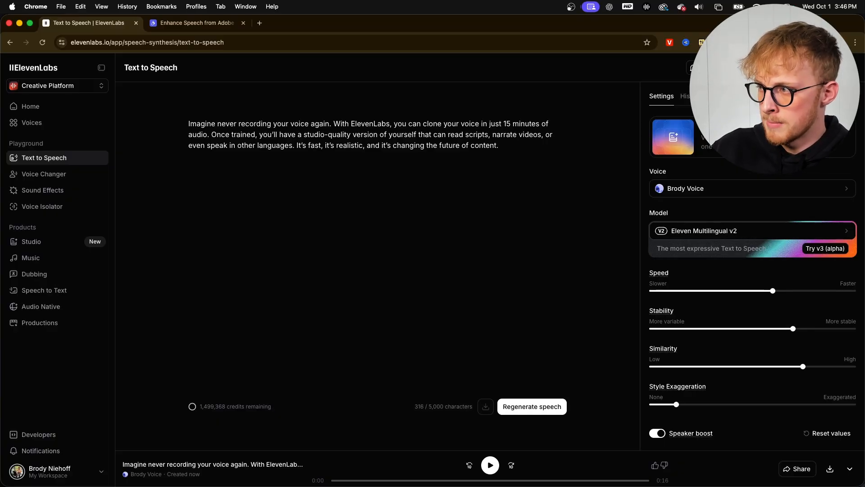
type("Ay")
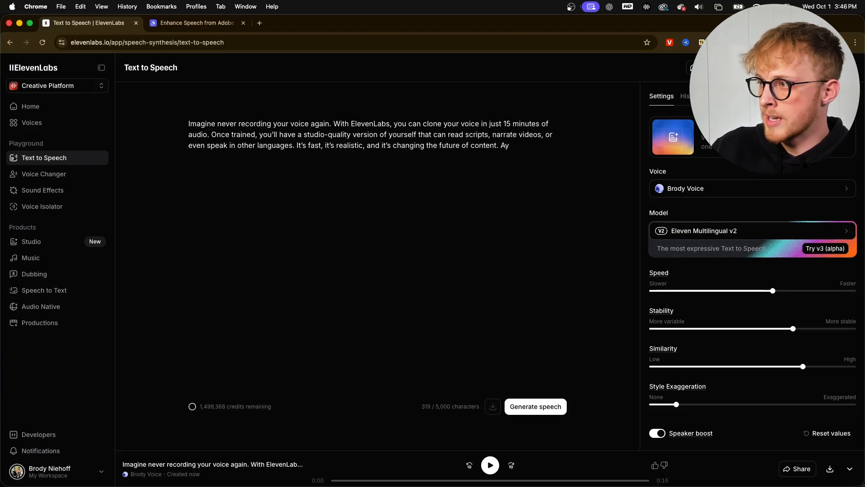
key("BackSpace")
key("BackSpace")
key("BackSpace")
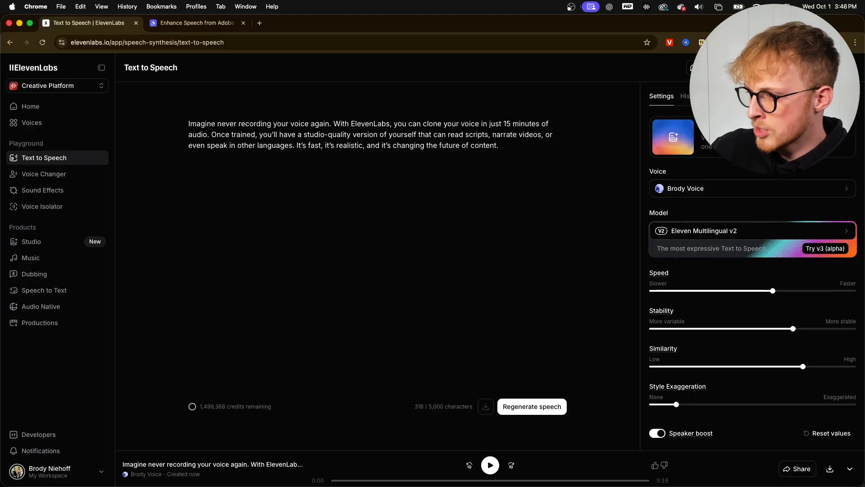
- Raise the cloned voice's Style Exaggeration to 15%
mouse_move(678, 407)
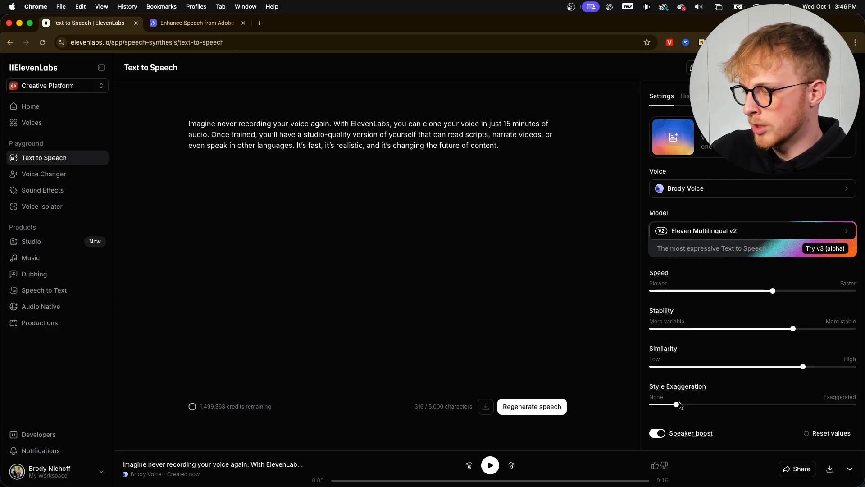
mouse_move(677, 405)
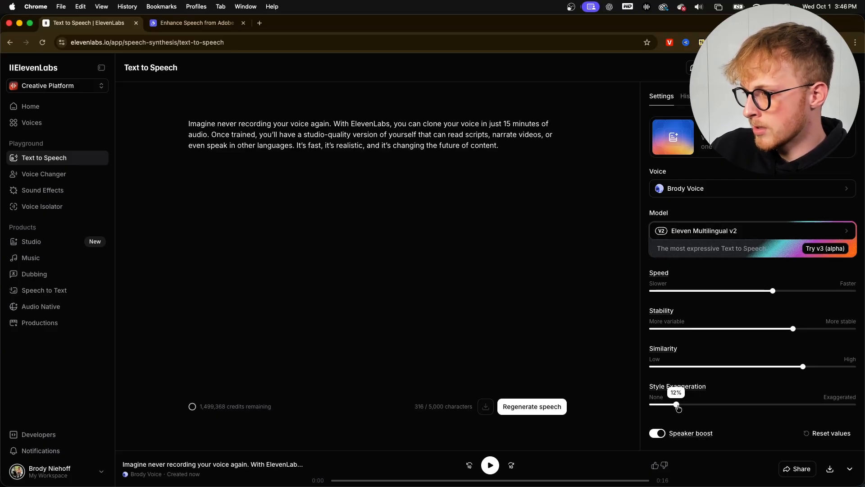
left_click_drag(679, 407, 682, 407)
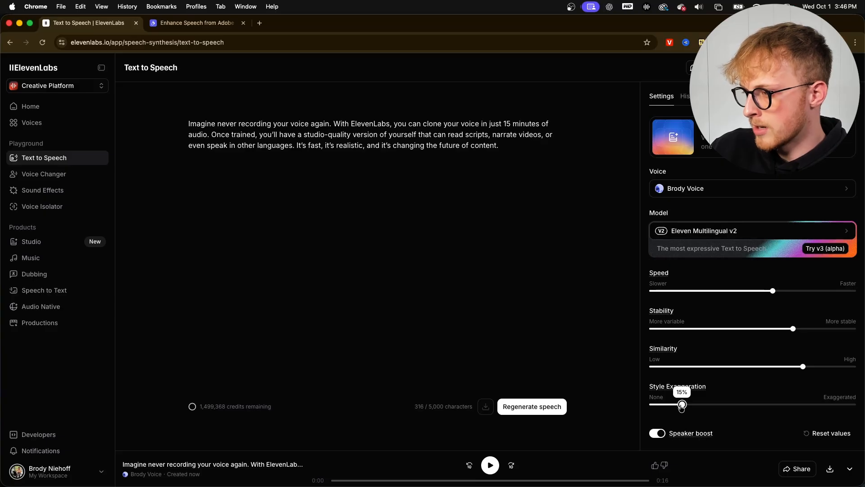